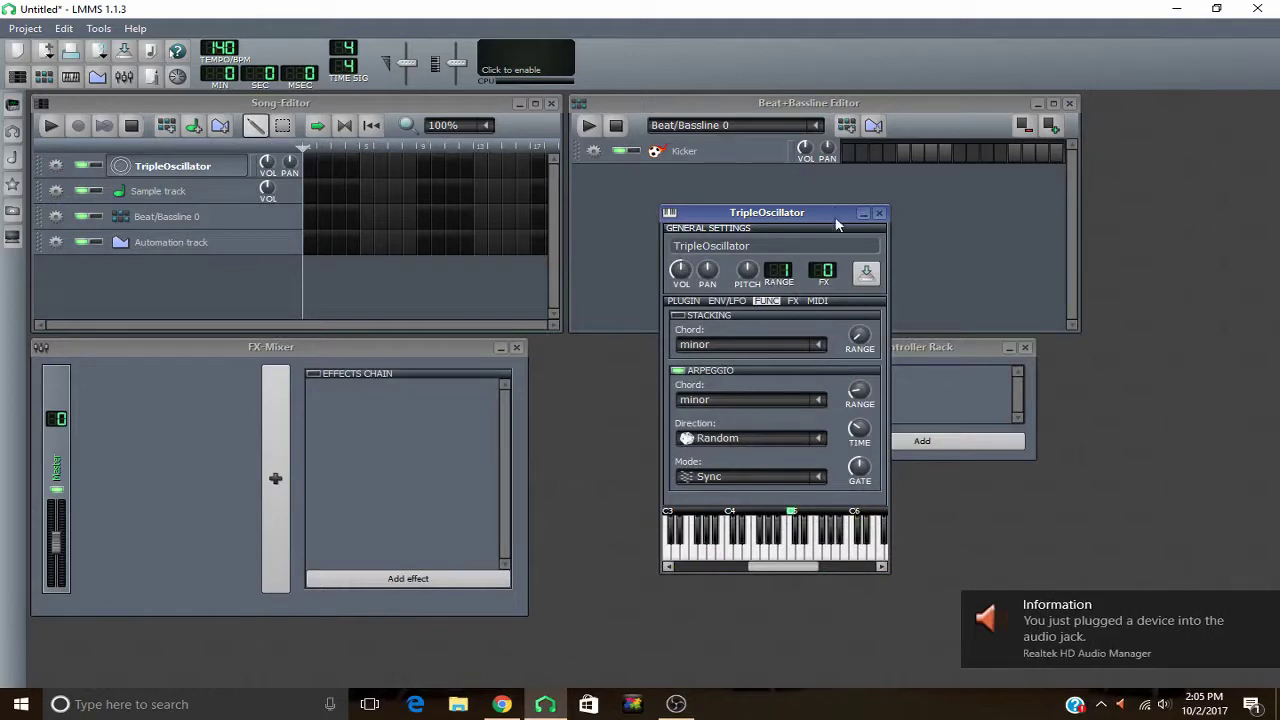
# - Nudge the TripleOscillator window slightly higher and scroll up within it
pyautogui.moveTo(806, 216); pyautogui.dragTo(801, 187)
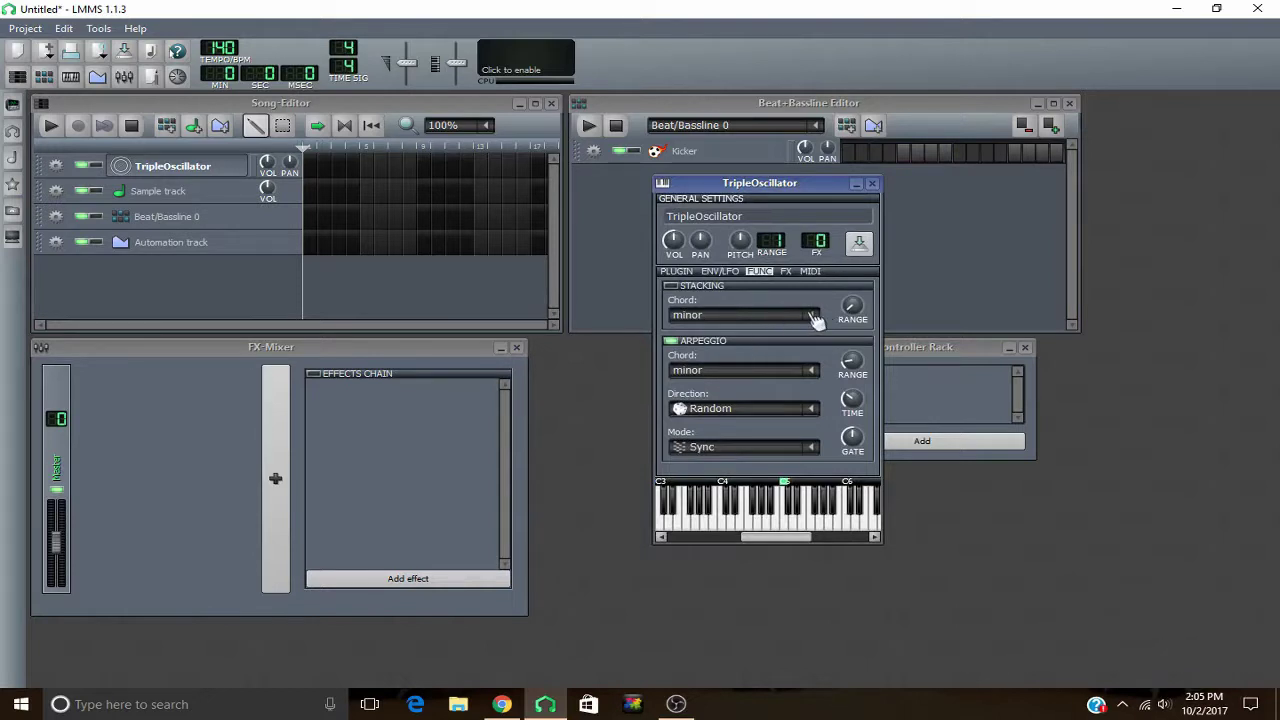
pyautogui.scroll(5, 745, 408)
pyautogui.click(671, 286)
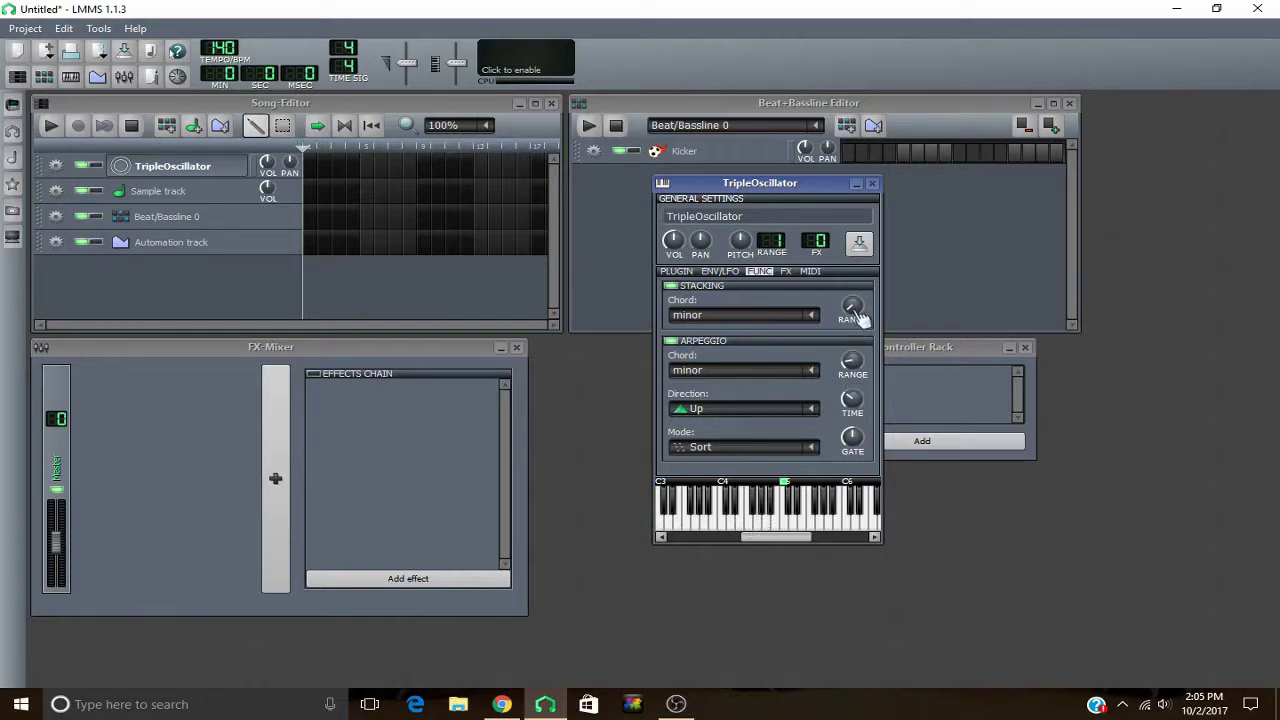
pyautogui.moveTo(852, 308)
pyautogui.click(764, 528)
pyautogui.click(772, 528)
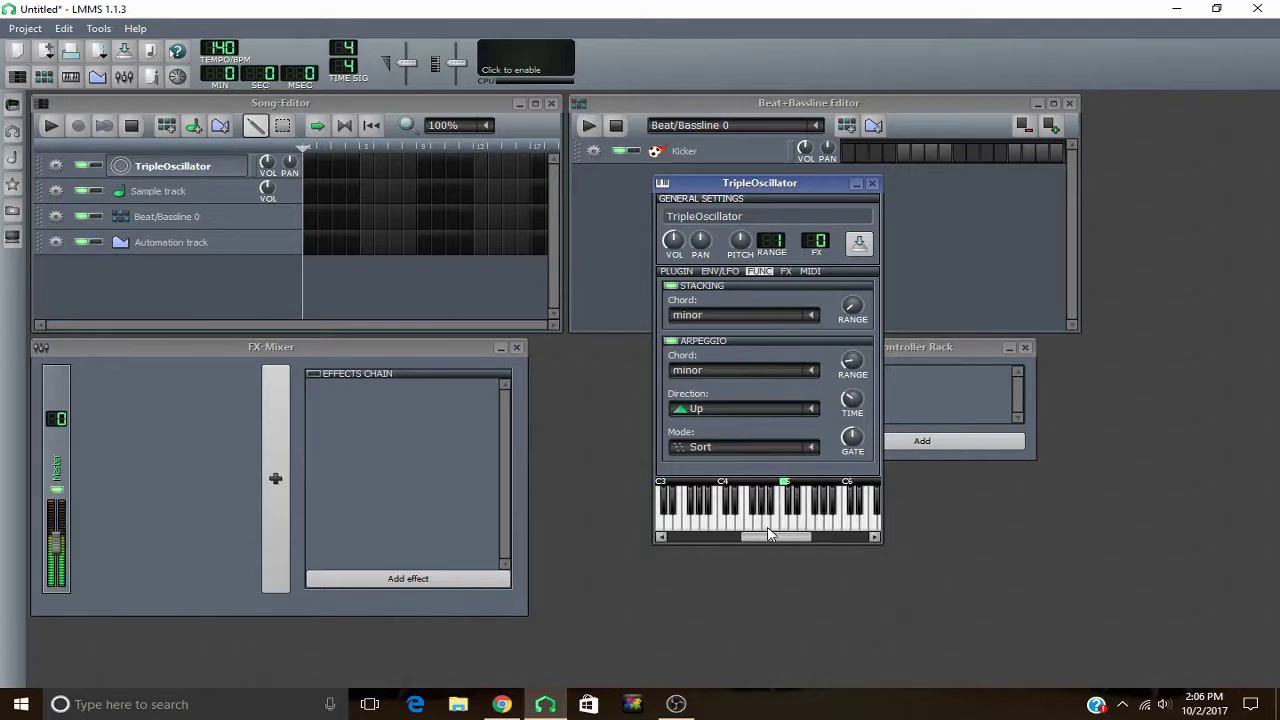
pyautogui.click(790, 527)
pyautogui.click(860, 362)
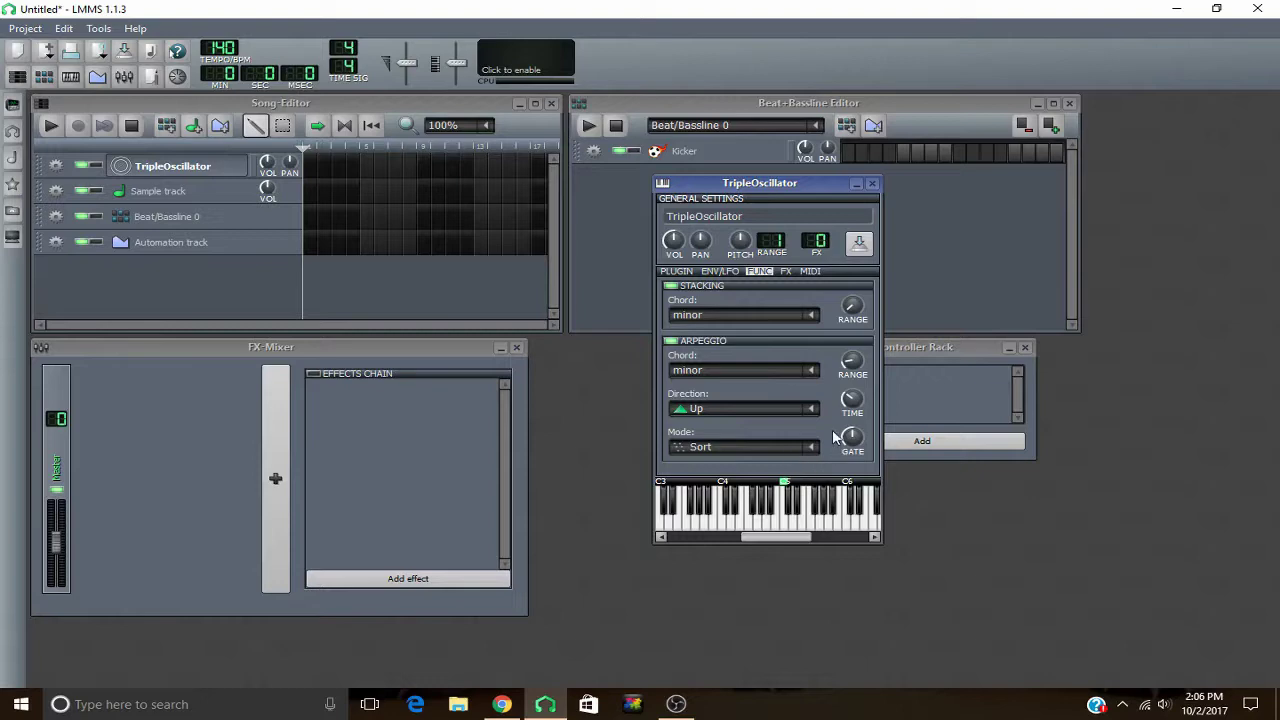
pyautogui.click(814, 371)
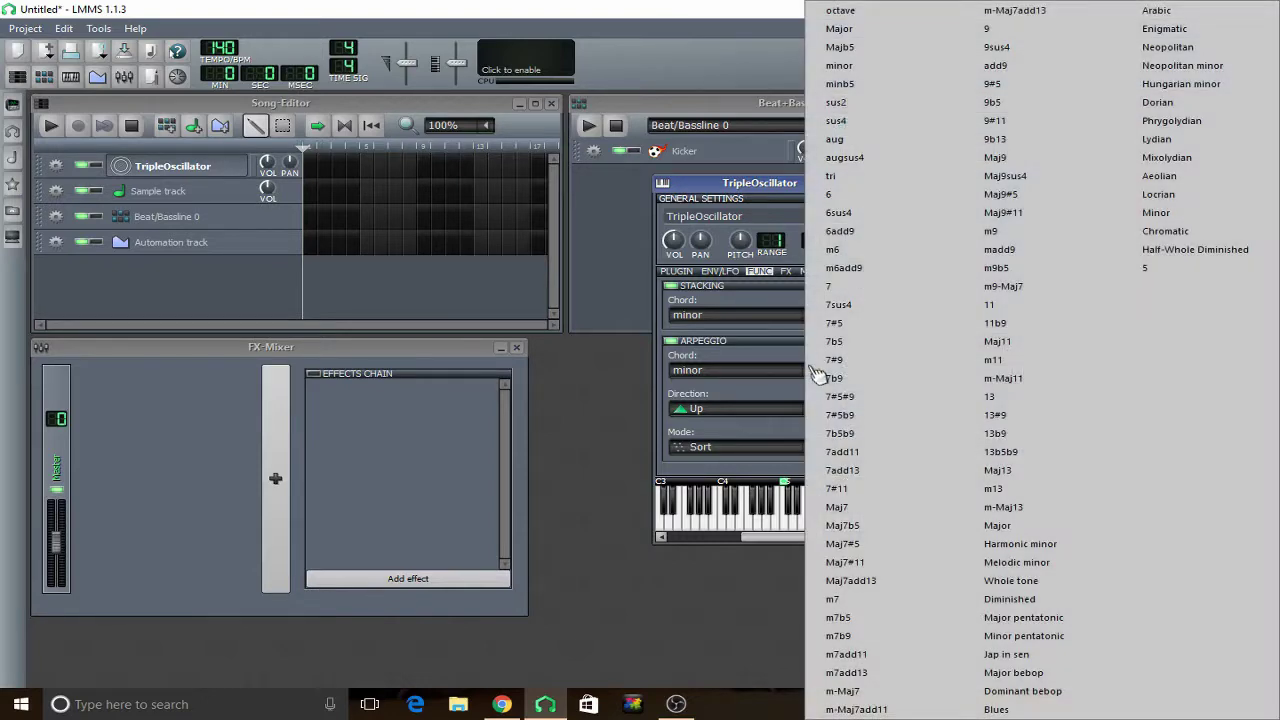
pyautogui.click(742, 360)
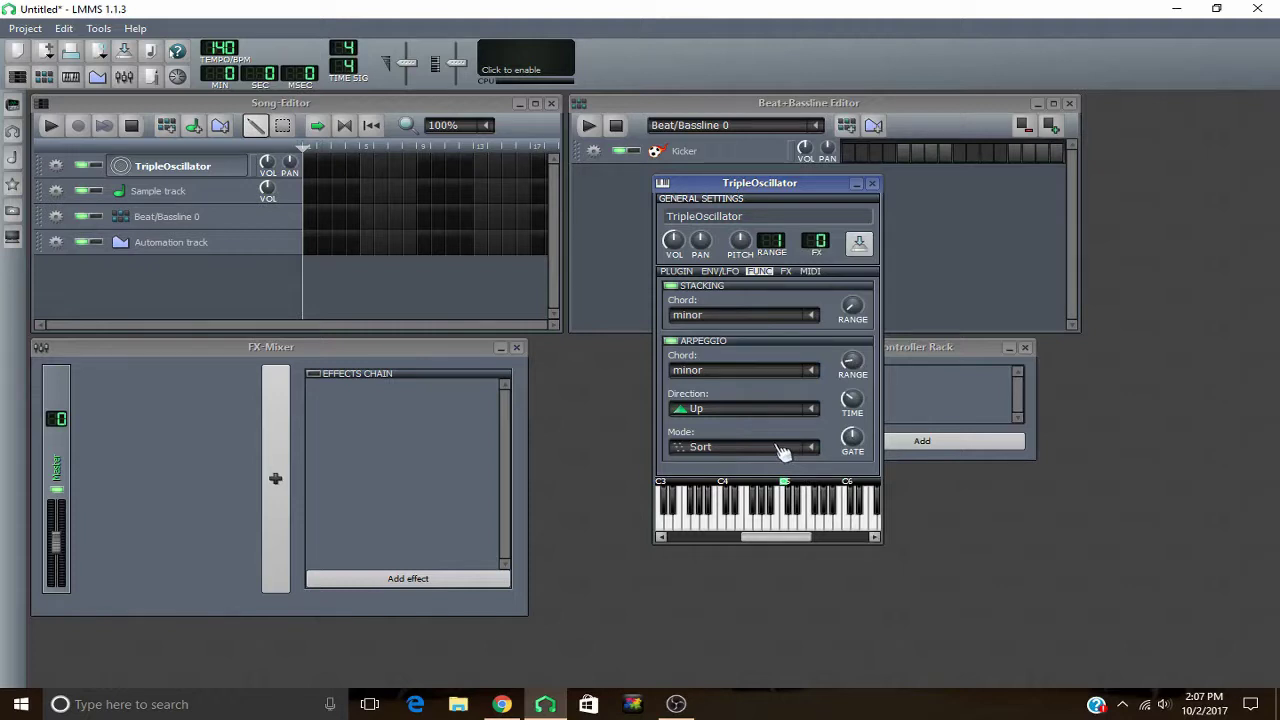
# - Drag the Stacking RANGE knob upward toward 6 octaves
pyautogui.click(852, 307)
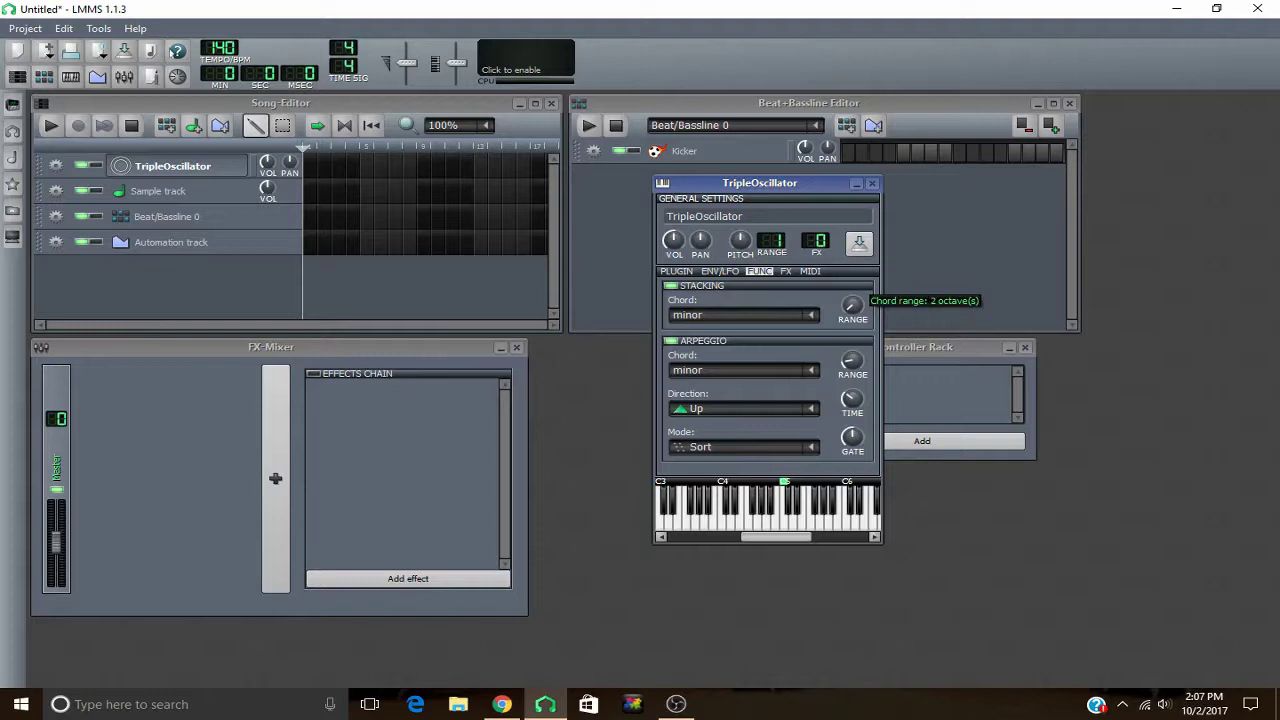
pyautogui.moveTo(852, 307)
pyautogui.mouseDown()
pyautogui.moveTo(852, 287)
pyautogui.moveTo(856, 310)
pyautogui.mouseUp()
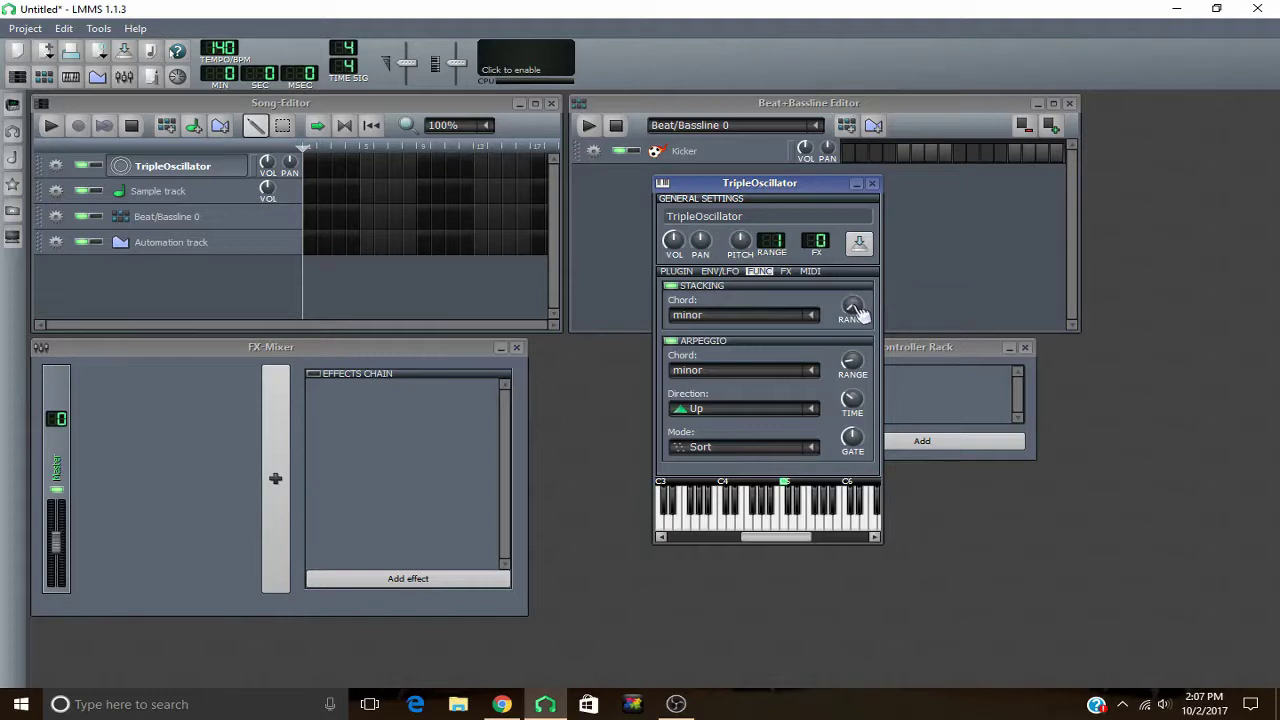
# - Set arpeggio direction to Up and down and lengthen TIME to about 1350 ms, previewing on the keys
pyautogui.click(799, 421)
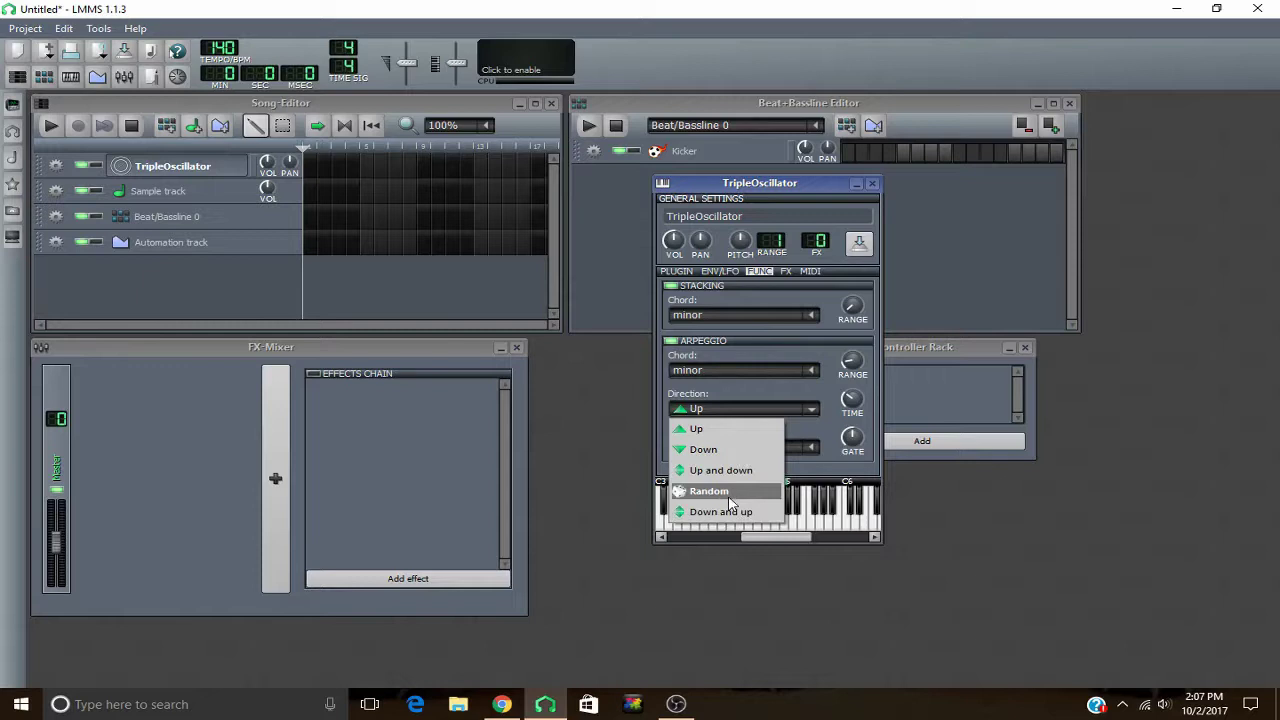
pyautogui.click(738, 472)
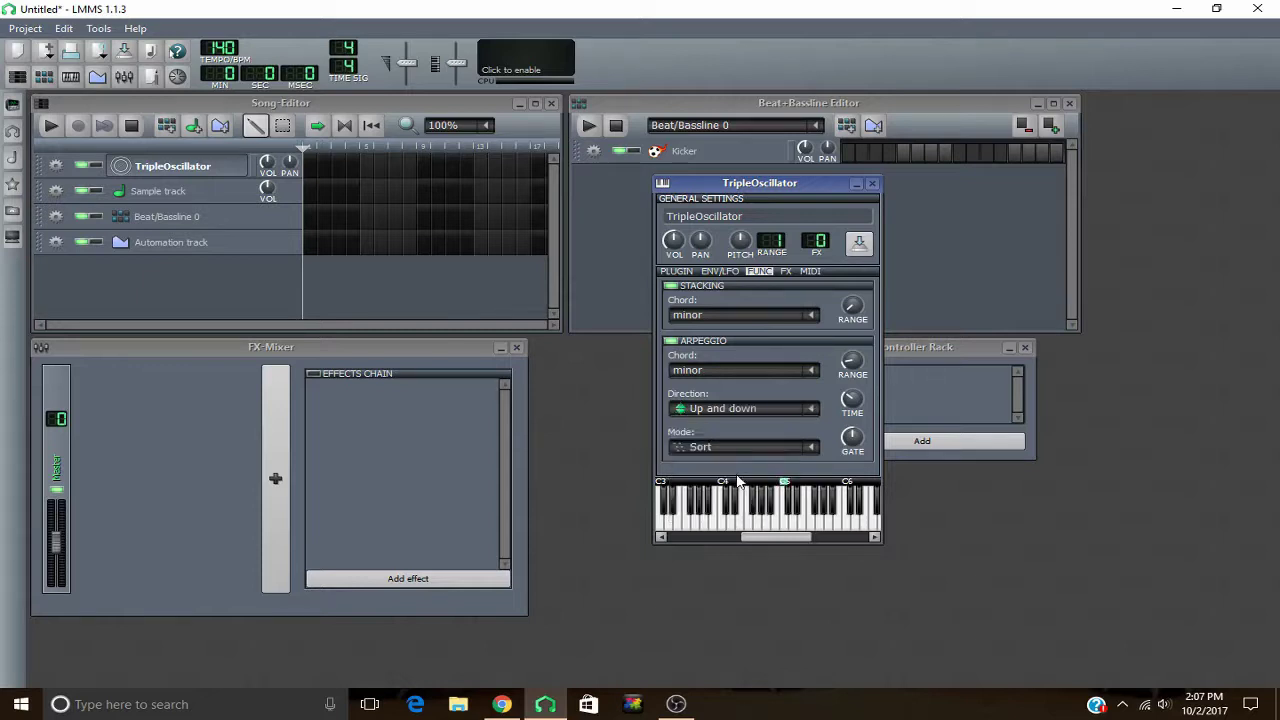
pyautogui.click(851, 400)
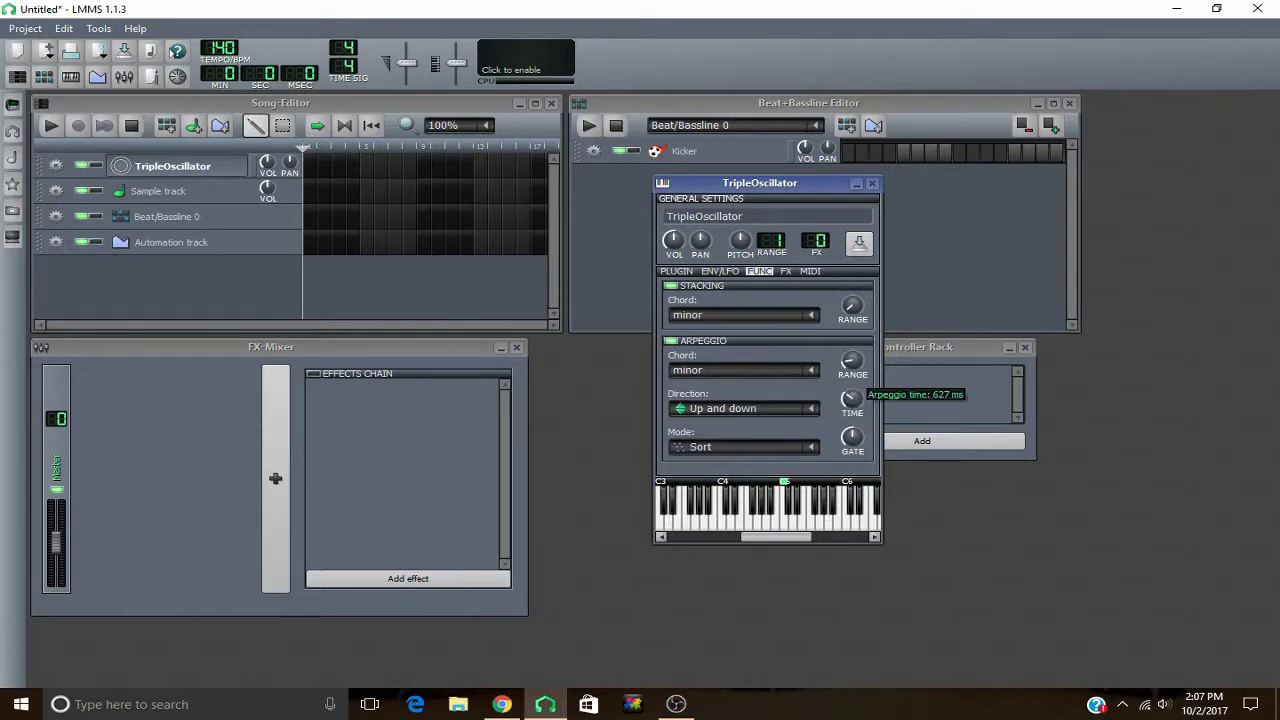
pyautogui.moveTo(851, 400); pyautogui.dragTo(851, 362)
pyautogui.click(772, 531)
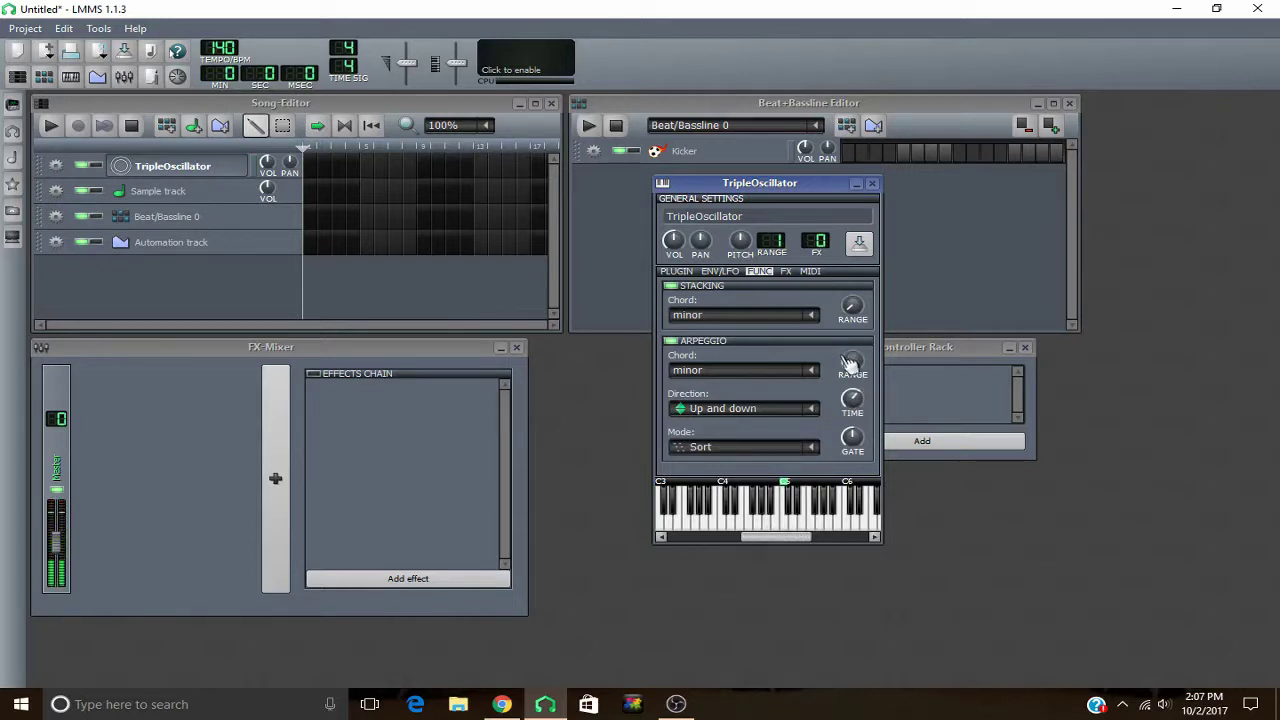
pyautogui.moveTo(851, 398); pyautogui.dragTo(851, 408)
pyautogui.click(768, 522)
# - Change the Arpeggio Mode dropdown from Sort to Sync
pyautogui.click(812, 449)
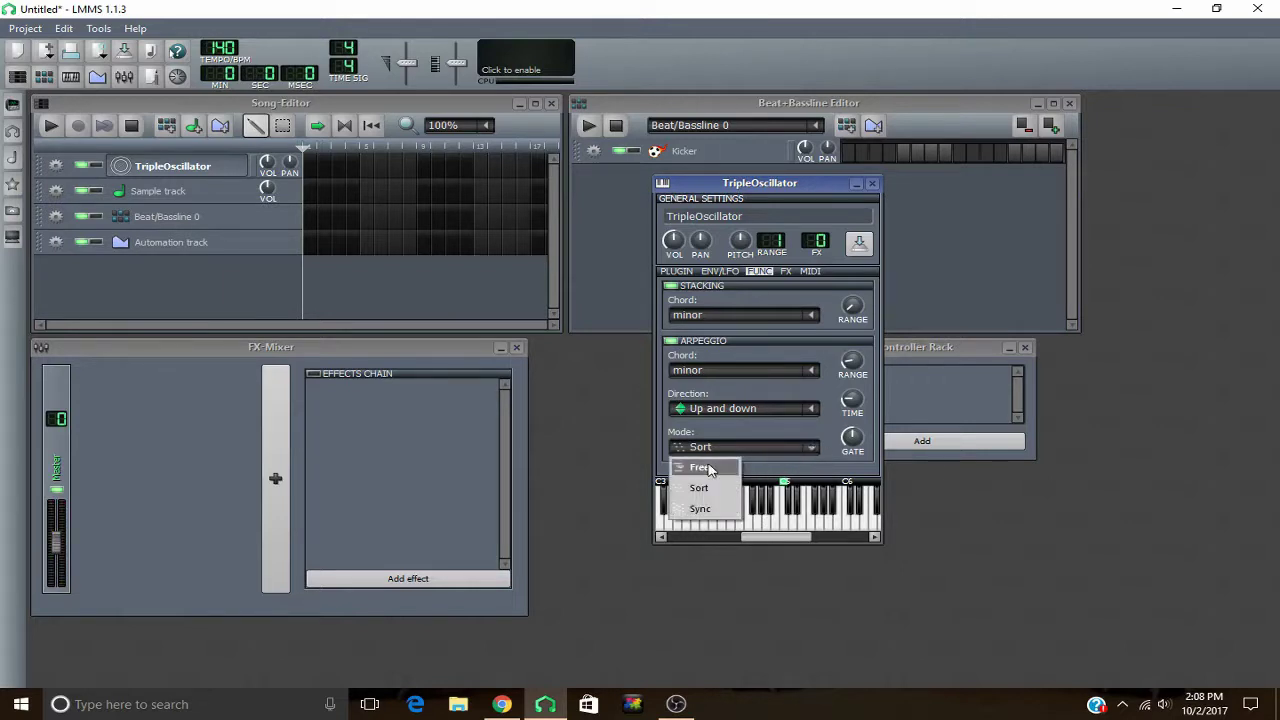
pyautogui.click(792, 500)
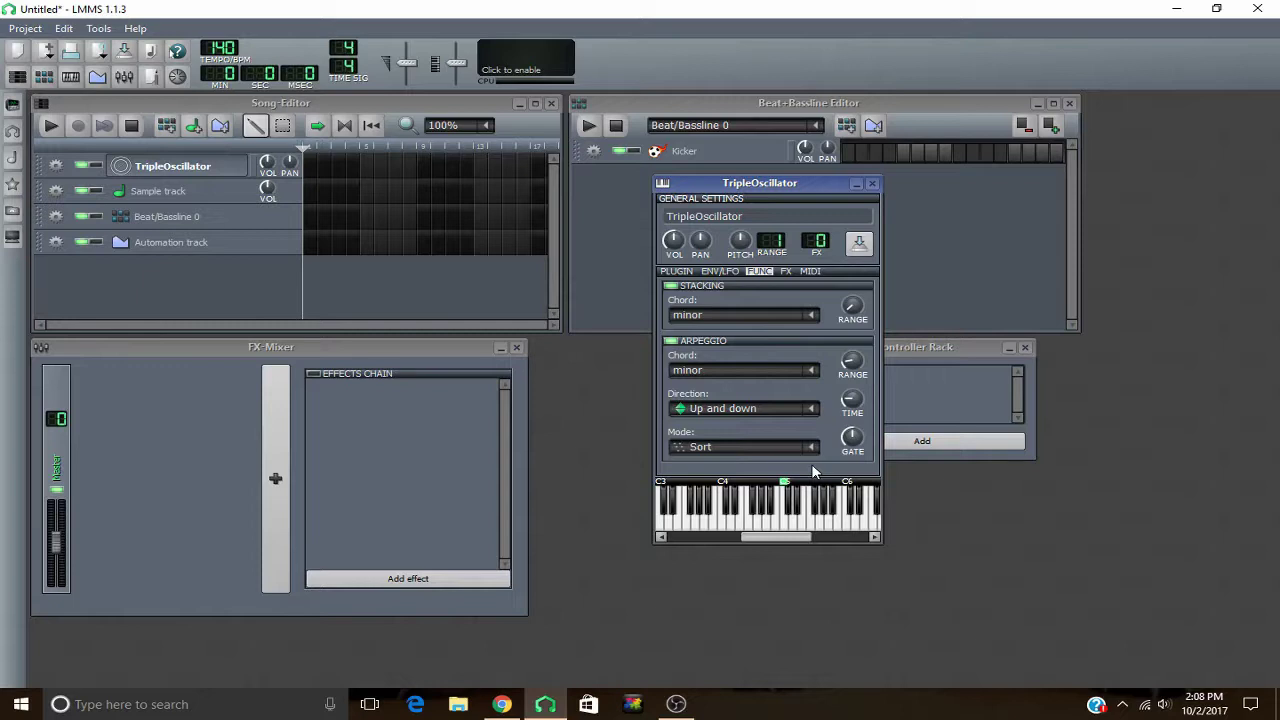
pyautogui.click(808, 449)
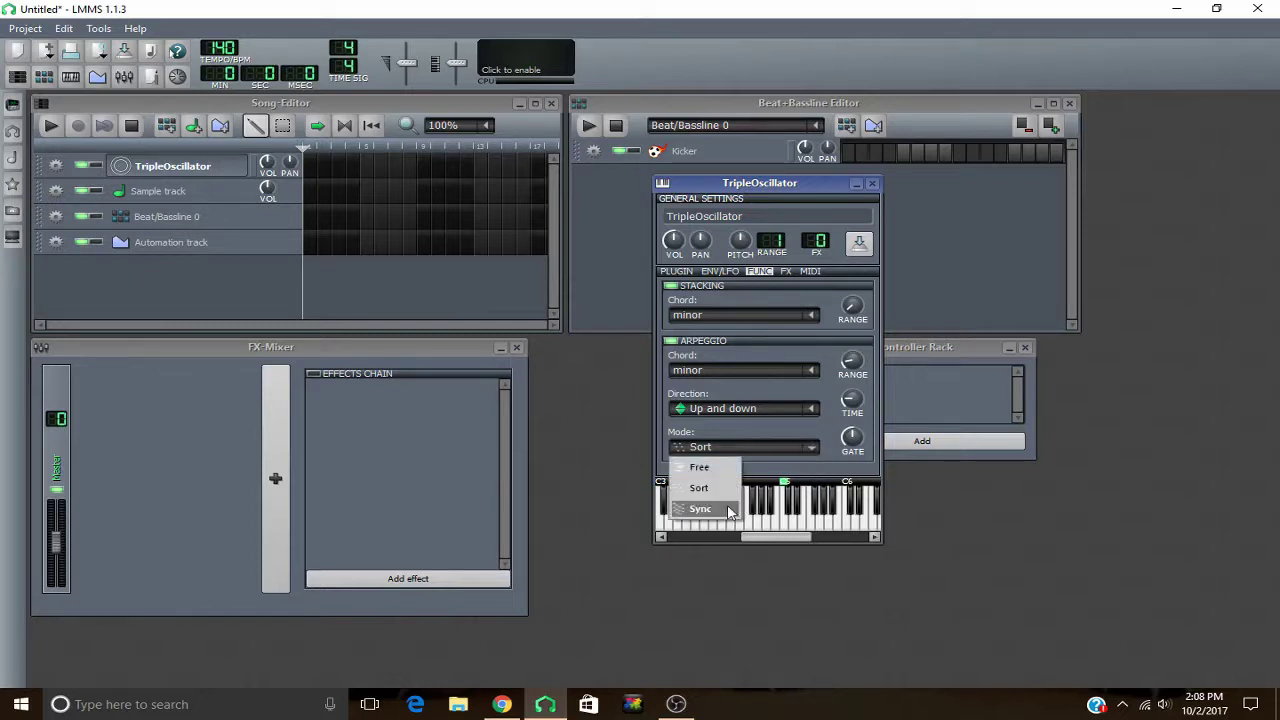
pyautogui.click(729, 512)
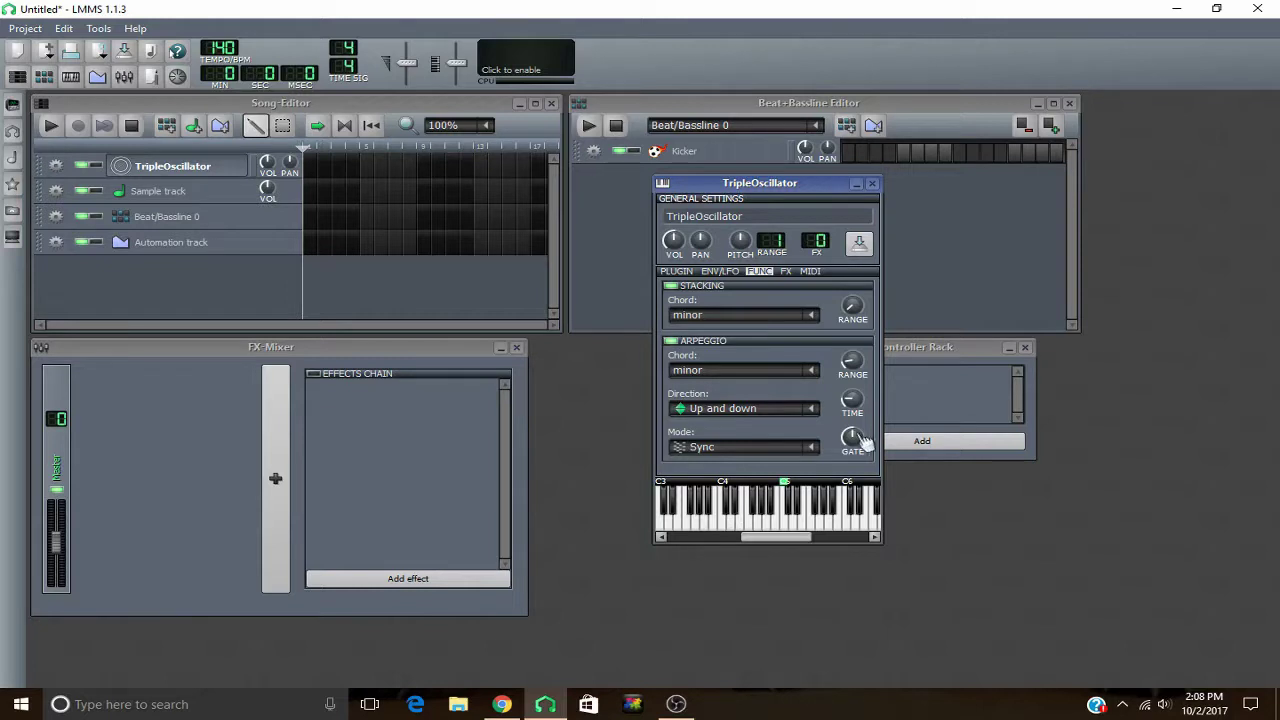
# - Turn the arpeggio GATE knob down toward 15% and preview a note
pyautogui.moveTo(852, 437); pyautogui.dragTo(856, 452)
pyautogui.doubleClick(855, 450)
pyautogui.click(728, 306)
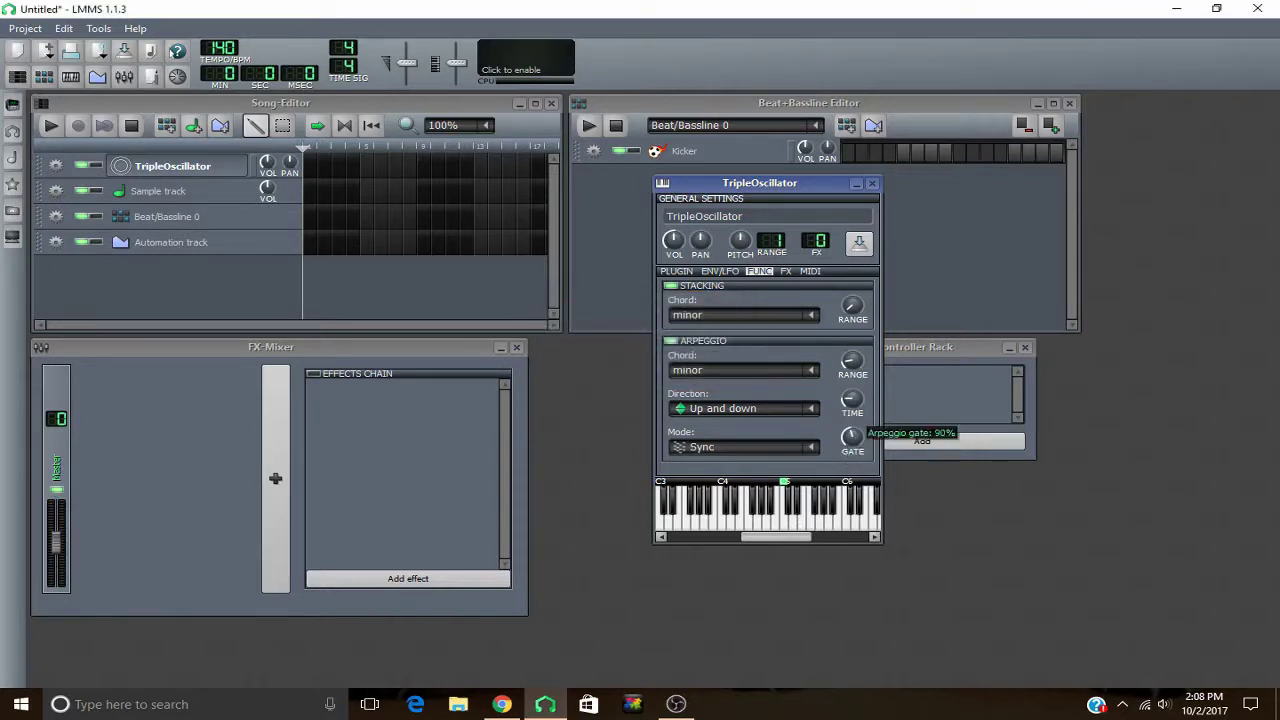
pyautogui.click(780, 528)
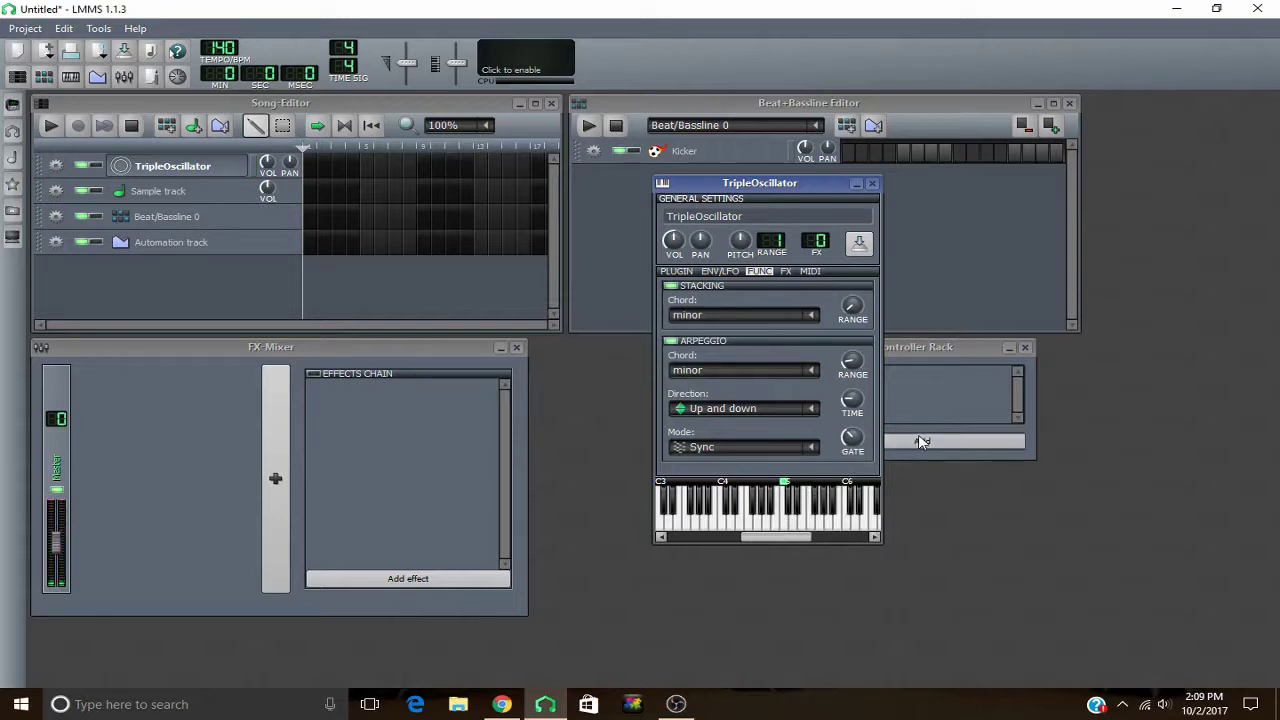
# - Readjust the arpeggio GATE value and hold a note to audition it
pyautogui.click(851, 442)
pyautogui.moveTo(851, 442); pyautogui.dragTo(851, 442)
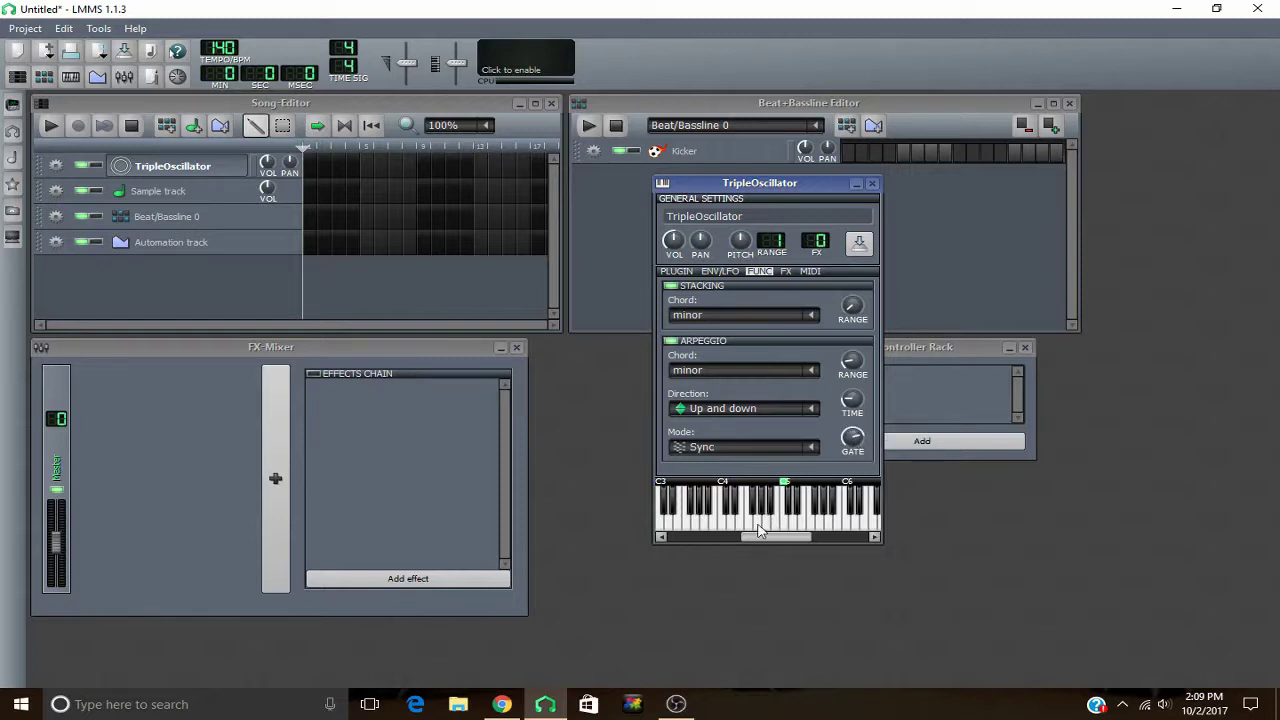
pyautogui.moveTo(759, 530); pyautogui.dragTo(759, 530)
pyautogui.moveTo(862, 440); pyautogui.dragTo(862, 440)
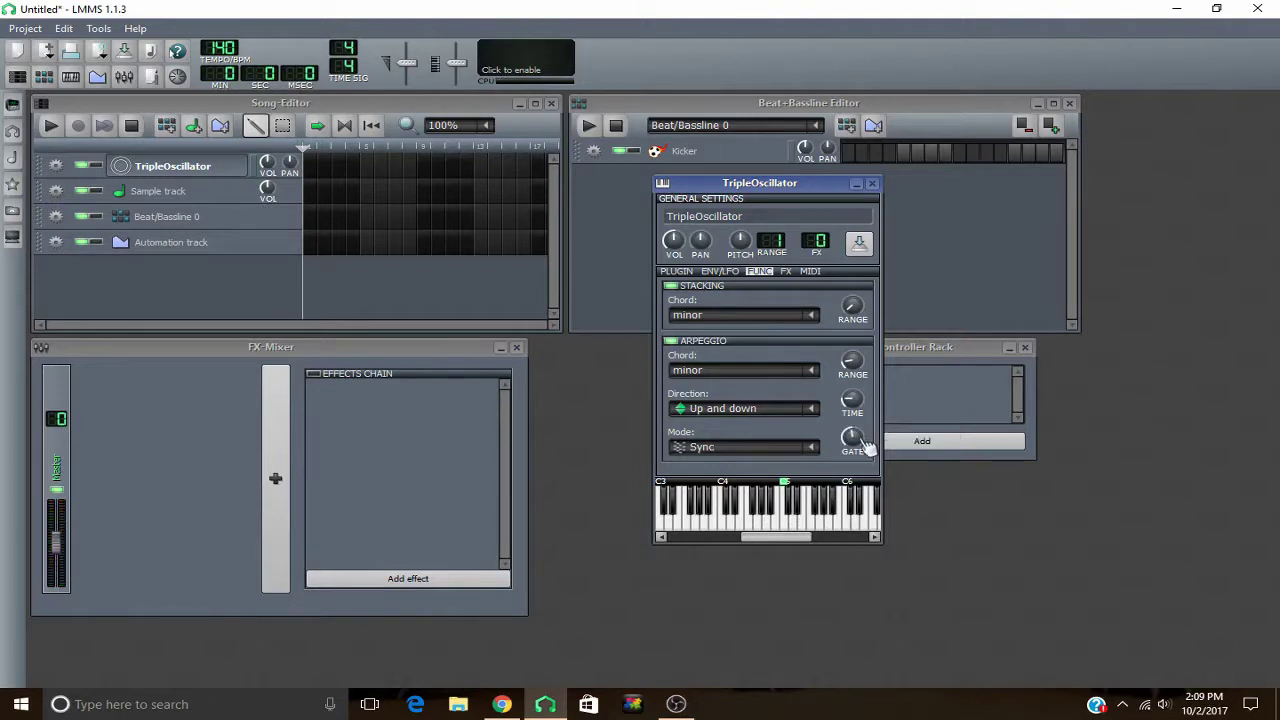